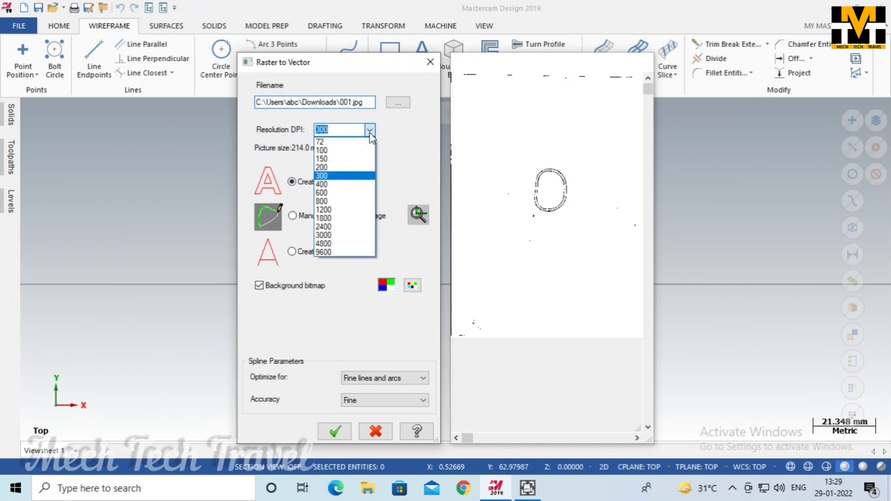
Convert the image 001.jpg to vector outlines at 300 DPI, accept the resulting geometry and exit the raster conversion
click(370, 132)
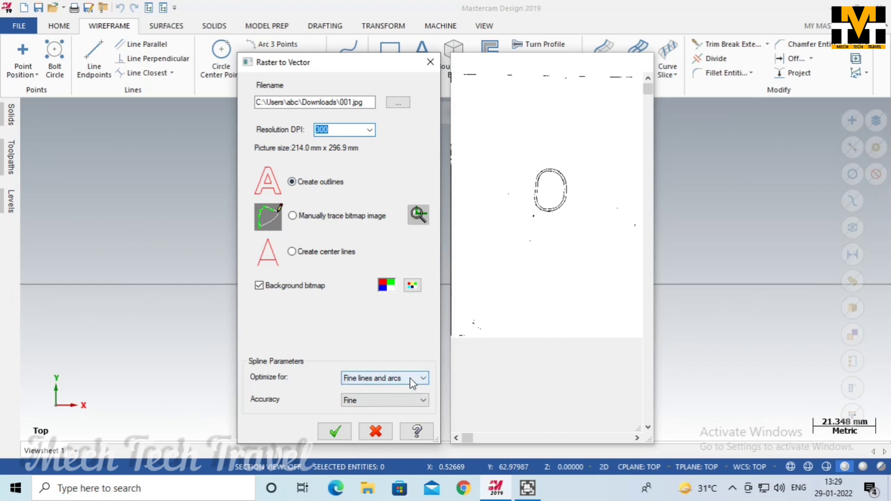
click(341, 431)
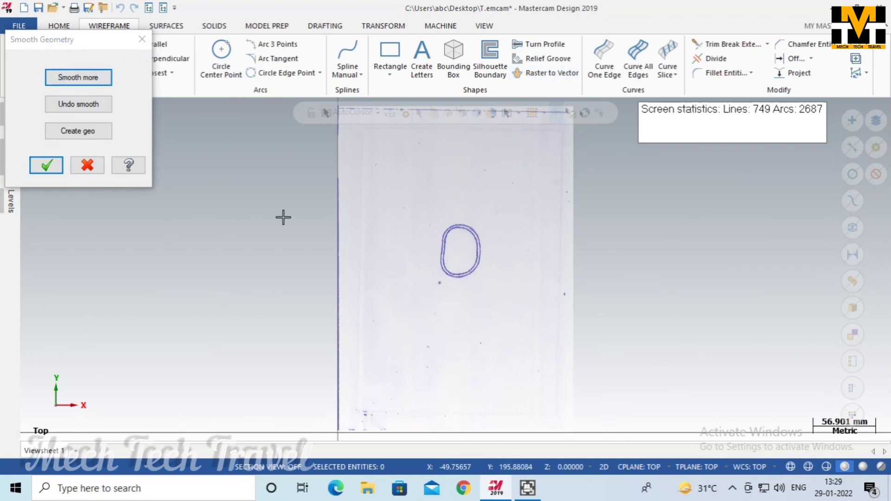
click(49, 172)
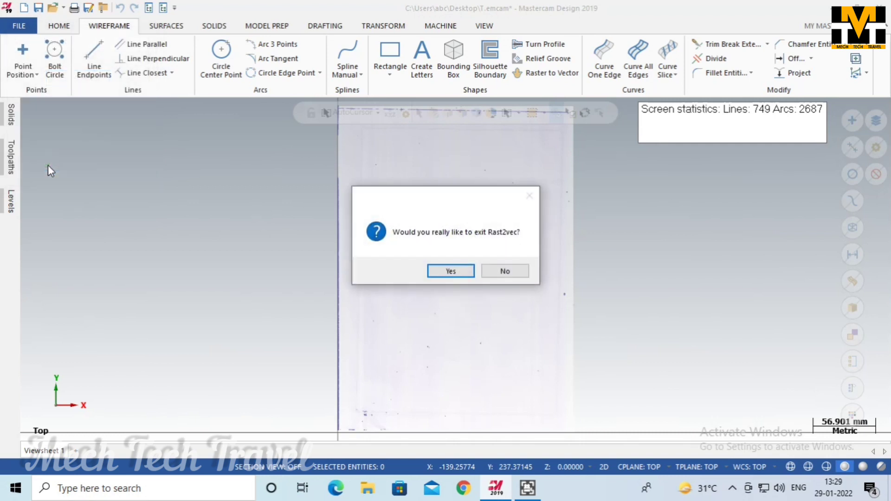
click(448, 272)
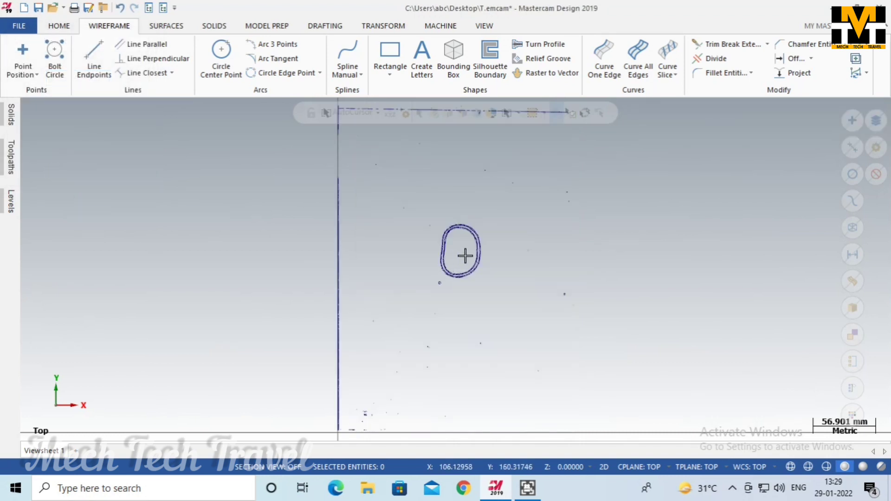
Delete the scanned border lines and stray specks around the double-line loop outline
scroll(462, 254, up, 3)
scroll(459, 219, up, 2)
scroll(442, 232, down, 3)
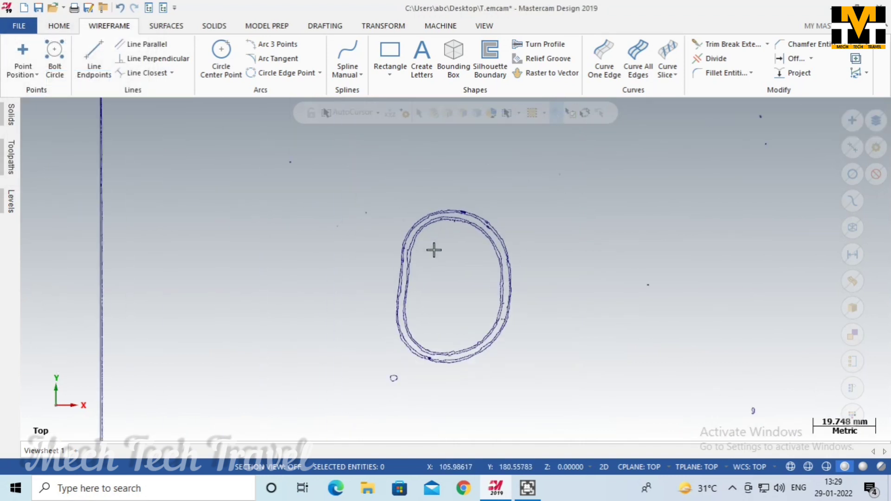
scroll(430, 260, down, 4)
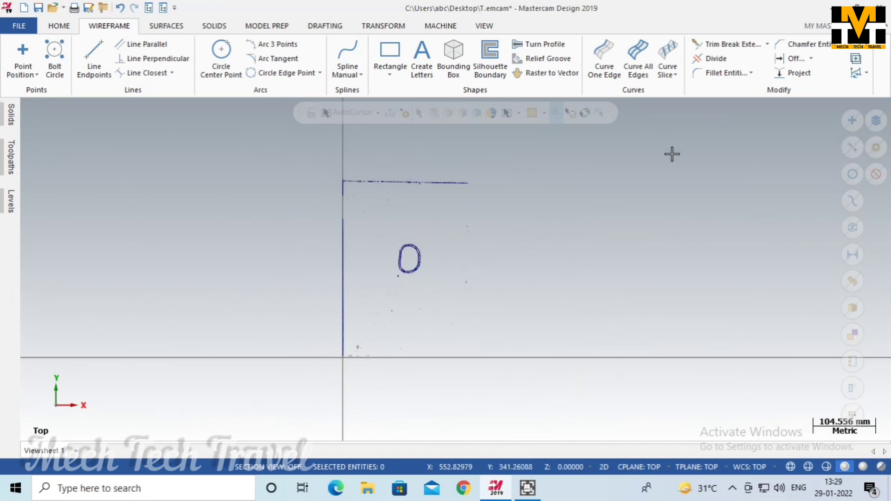
drag(527, 206, 366, 396)
key(Delete)
scroll(402, 277, up, 7)
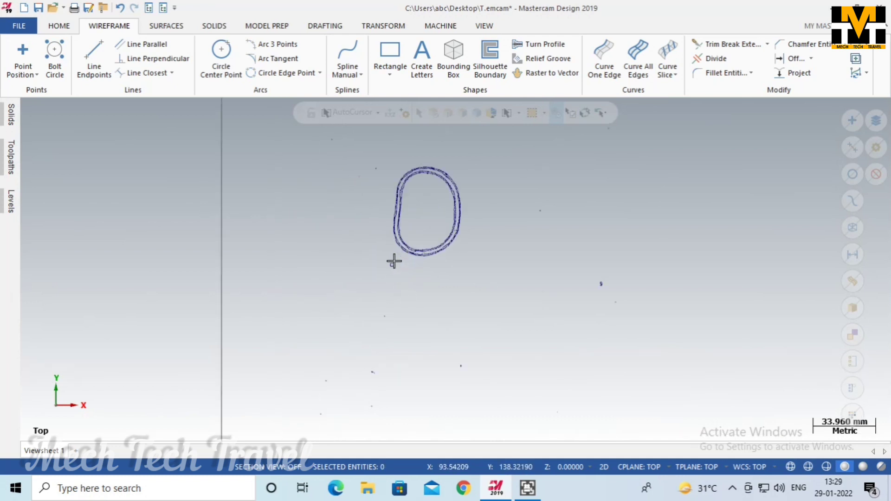
drag(345, 294, 401, 362)
scroll(393, 360, down, 4)
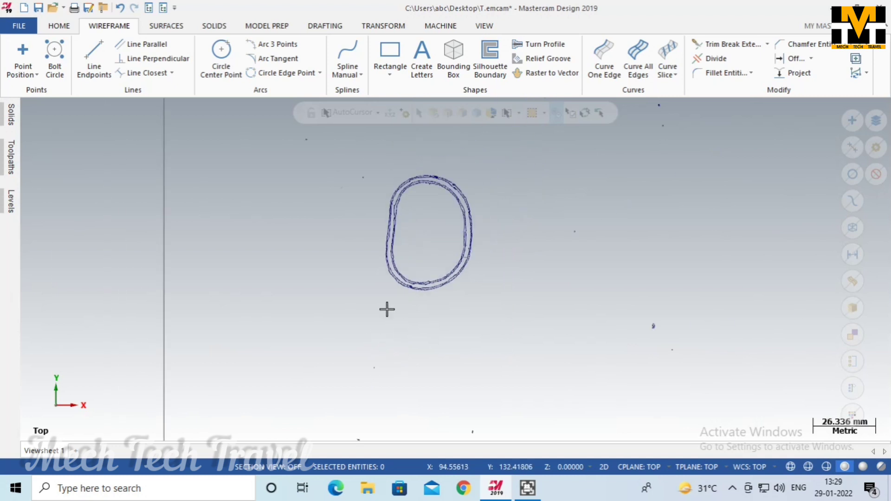
drag(525, 229, 608, 374)
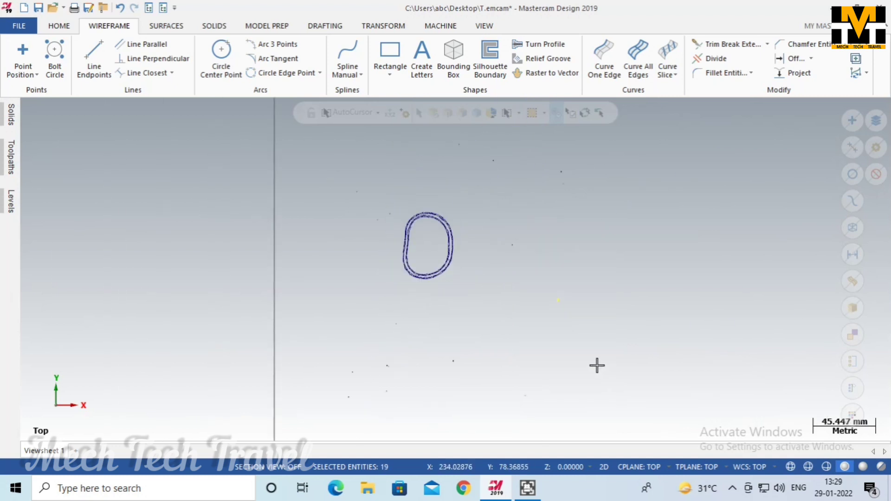
scroll(491, 283, down, 3)
scroll(433, 245, up, 1)
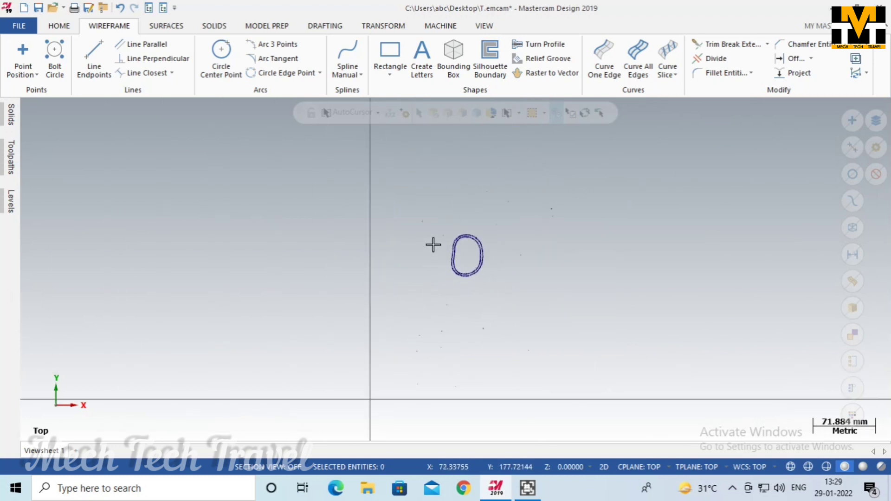
Create a 50 mm diameter circle centred on the origin
click(222, 42)
scroll(519, 168, down, 2)
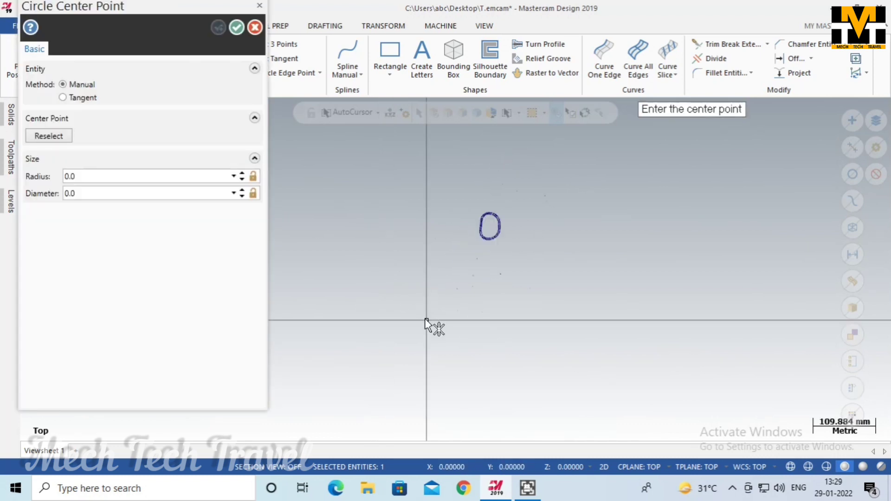
click(426, 320)
click(392, 363)
click(119, 176)
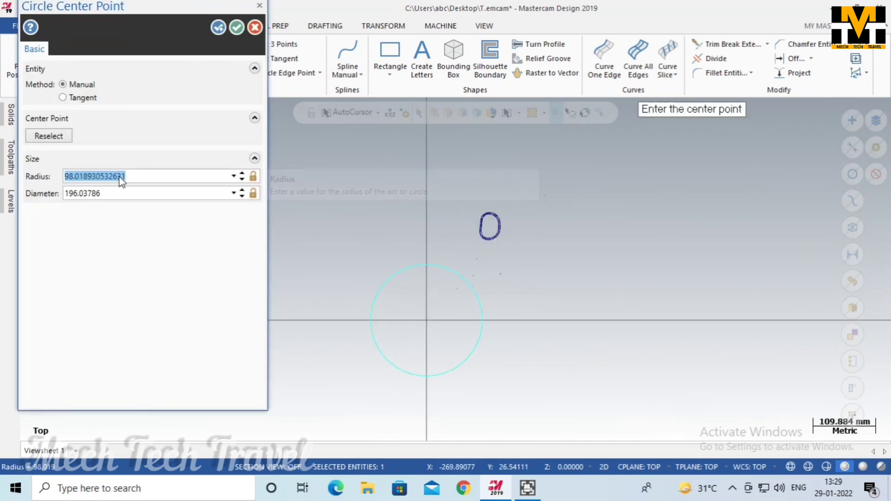
click(131, 194)
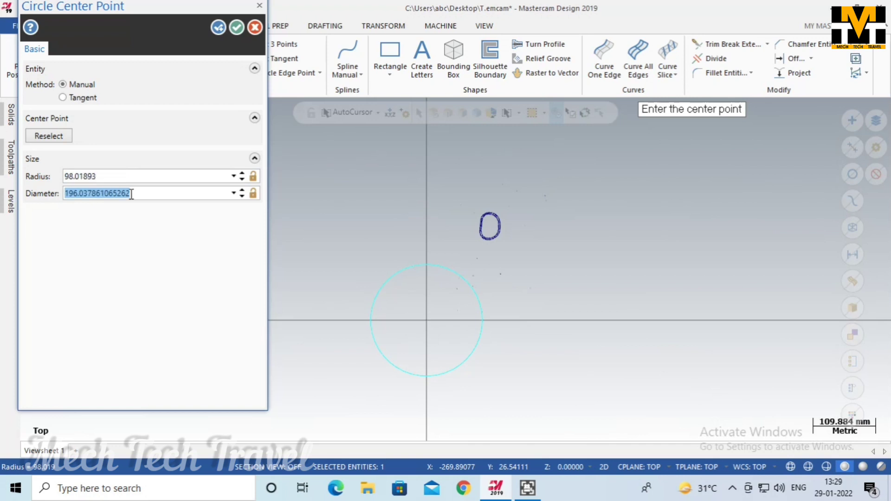
text(50)
key(Return)
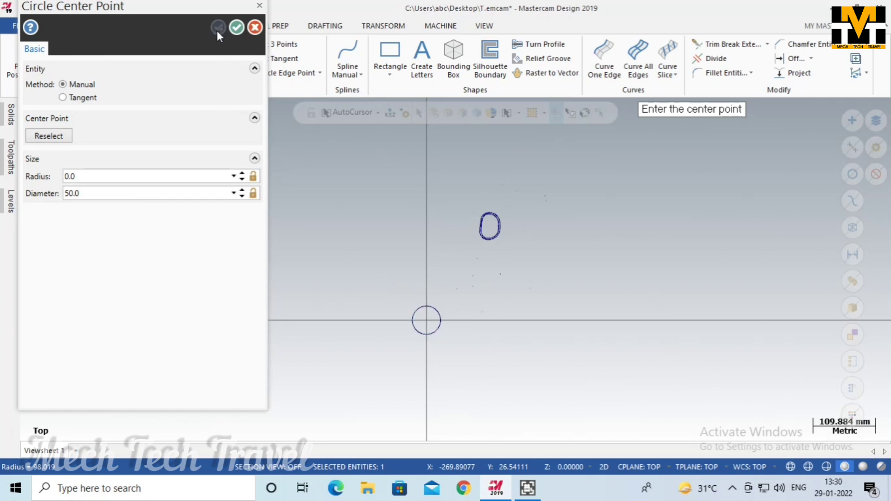
click(236, 27)
Select the whole vectorised loop outline and move it closer to the circle at the origin
scroll(452, 164, up, 1)
drag(451, 189, 502, 281)
click(384, 26)
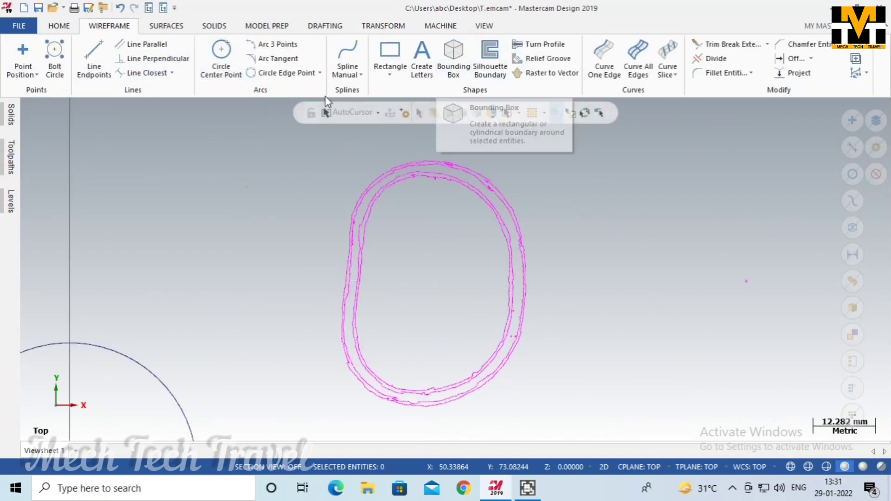
Trace the loop's inner boundary with a closed manual spline, placing points all the way round with natural end conditions
click(350, 73)
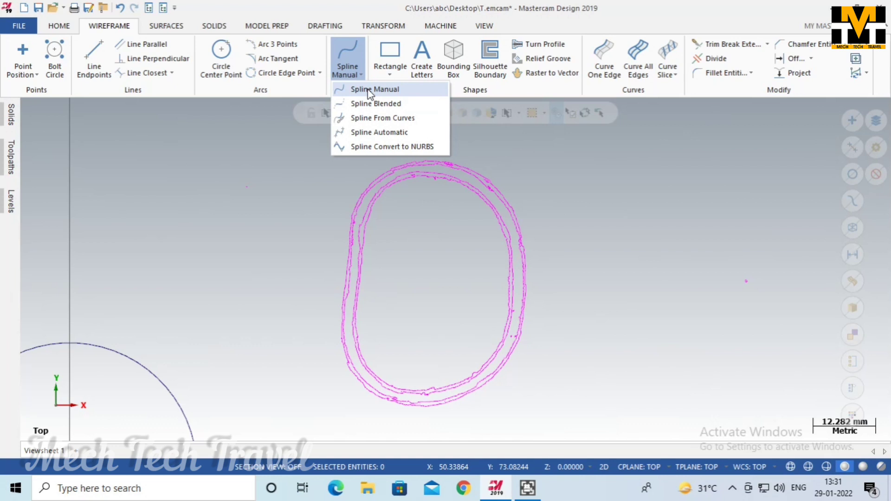
click(372, 89)
scroll(538, 195, up, 4)
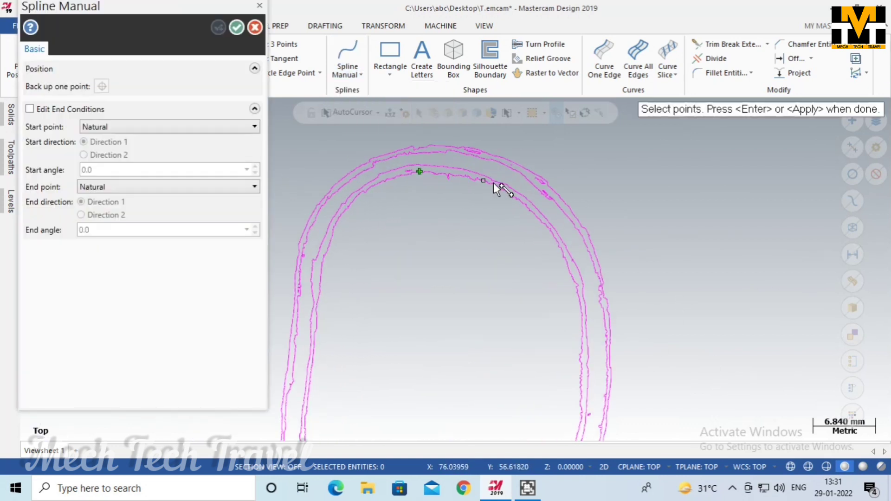
click(419, 171)
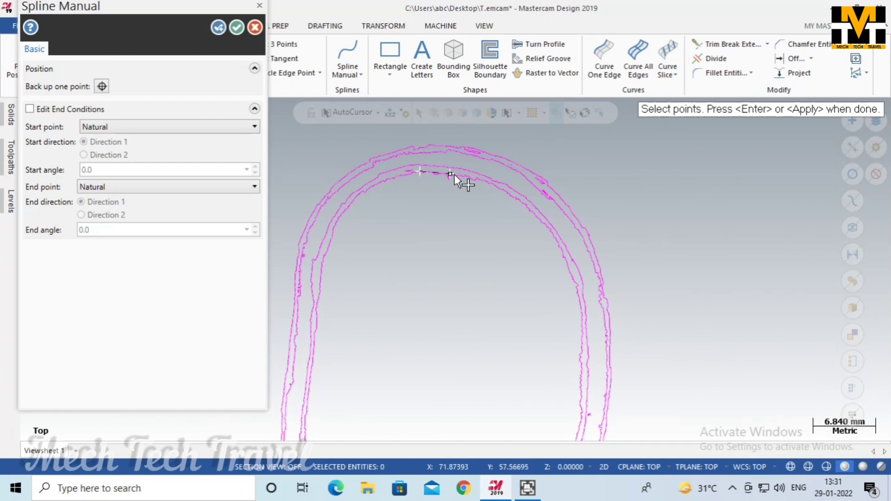
click(480, 181)
click(568, 266)
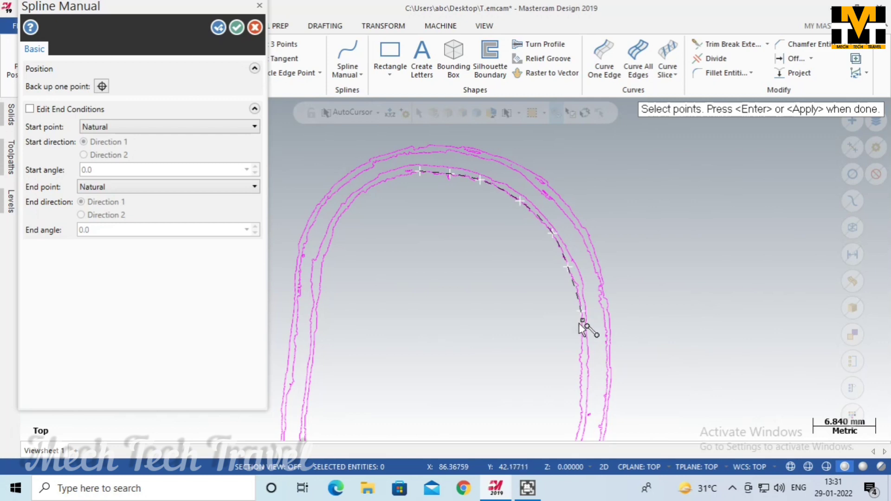
scroll(555, 239, down, 5)
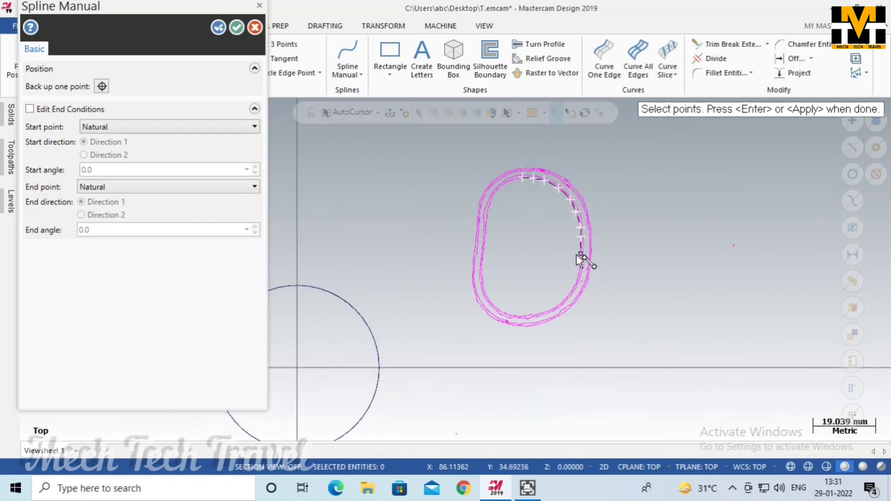
scroll(576, 254, up, 6)
scroll(584, 323, down, 3)
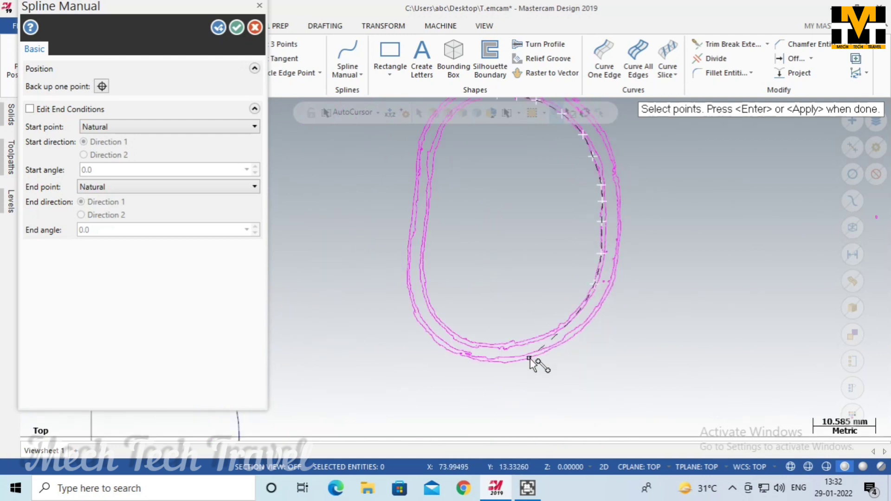
click(527, 341)
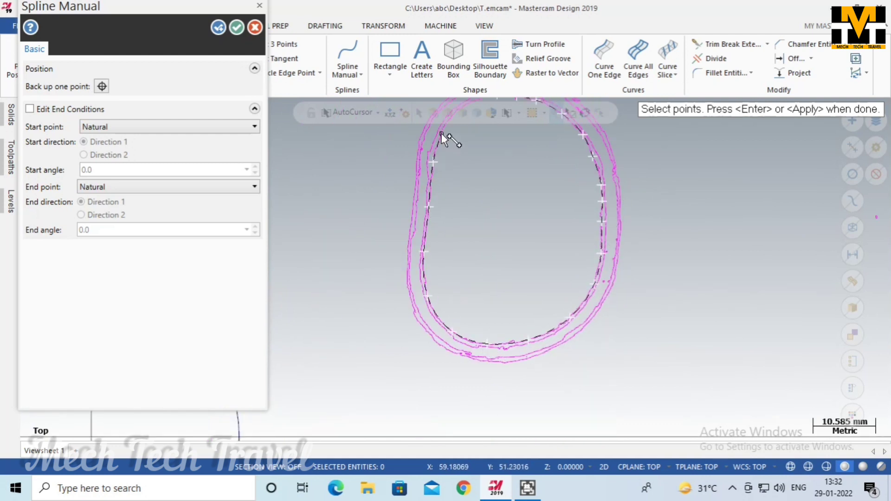
scroll(455, 185, down, 3)
click(463, 181)
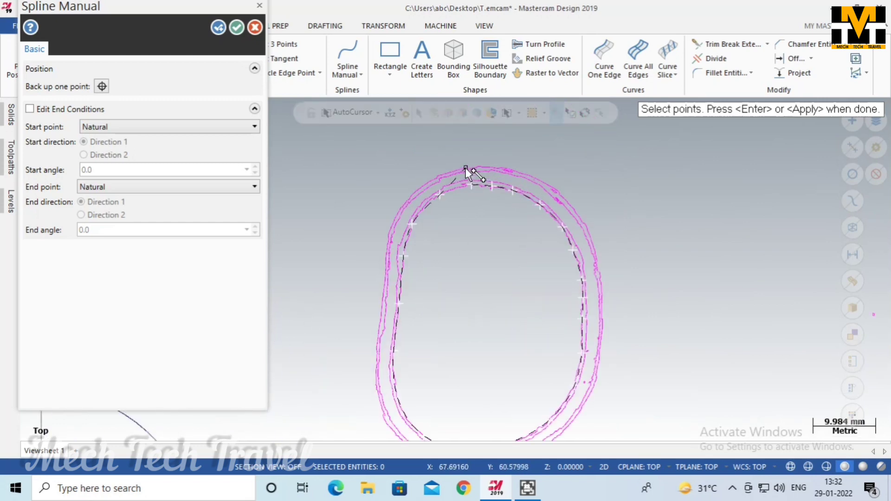
scroll(480, 202, up, 4)
click(218, 27)
key(Escape)
scroll(416, 184, down, 2)
scroll(416, 184, down, 1)
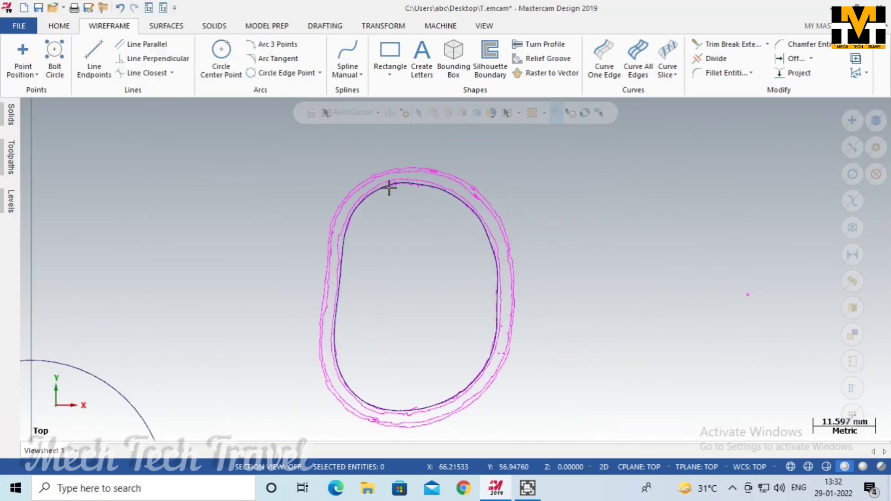
Trace the loop's outer boundary with a second closed manual spline that ends at its starting point
click(358, 75)
click(373, 88)
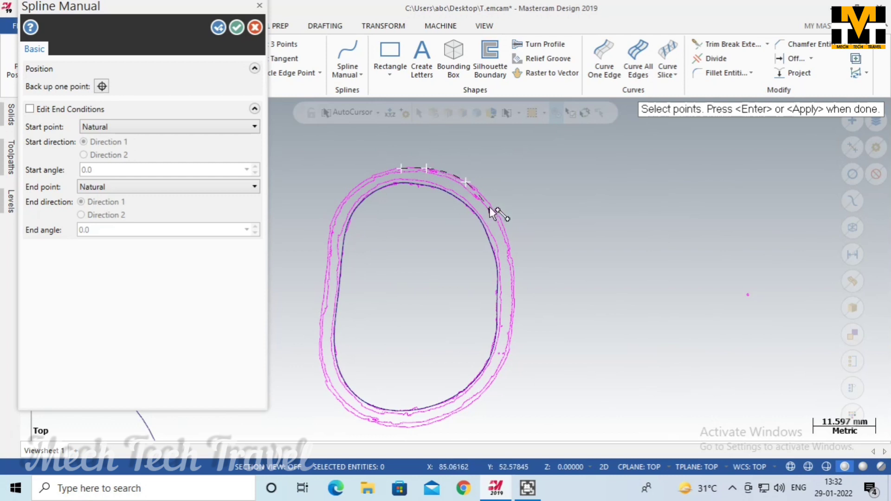
click(513, 284)
click(509, 343)
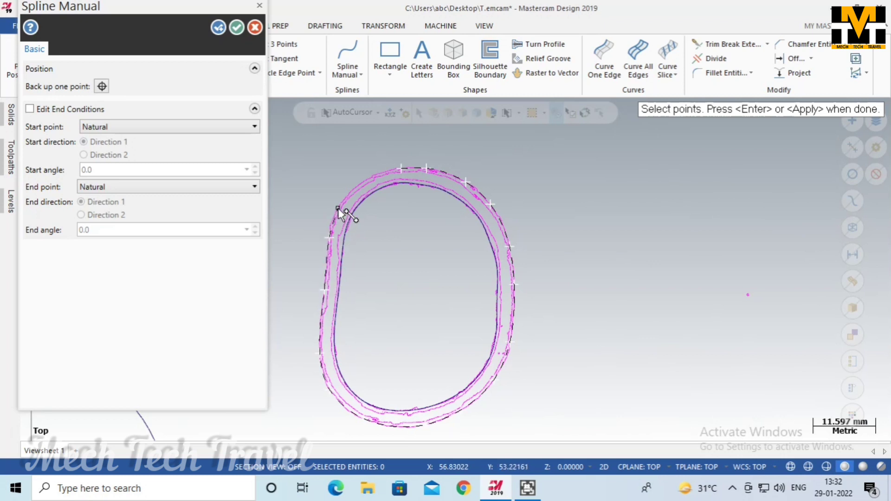
click(400, 170)
click(237, 27)
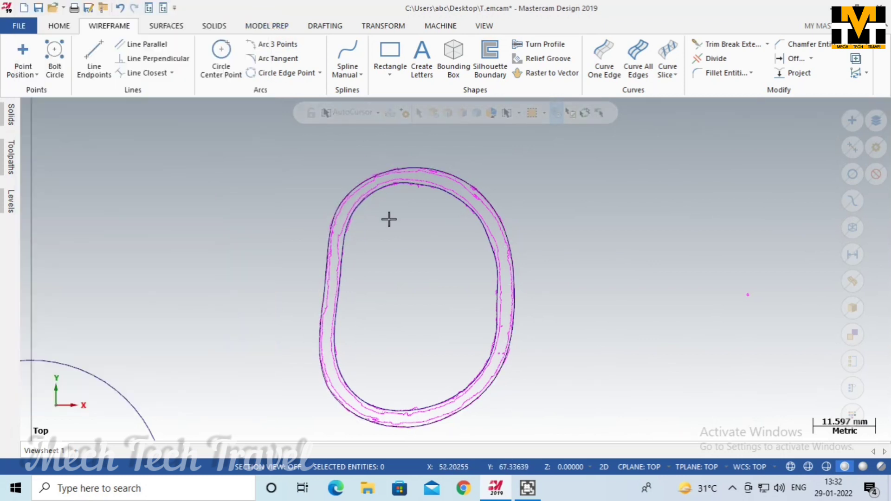
Clear the transform result colours from the moved loop geometry
scroll(389, 219, up, 2)
scroll(471, 199, down, 4)
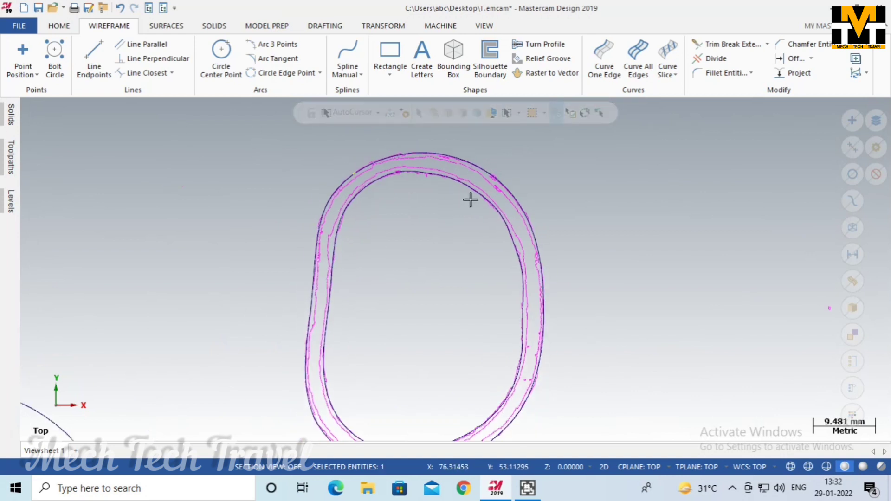
right_click(619, 201)
click(656, 184)
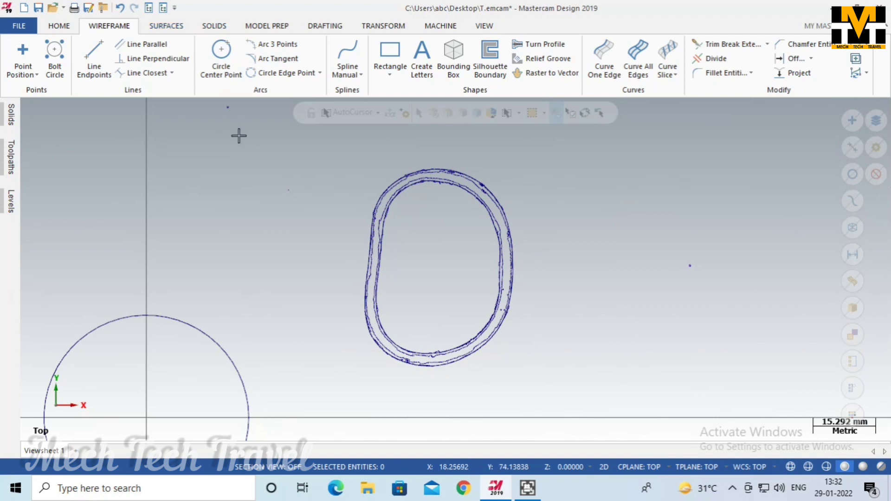
Delete the jagged vectorised segments of the loop, excluding the inner and outer splines from the selection
drag(295, 144, 556, 399)
scroll(396, 177, up, 6)
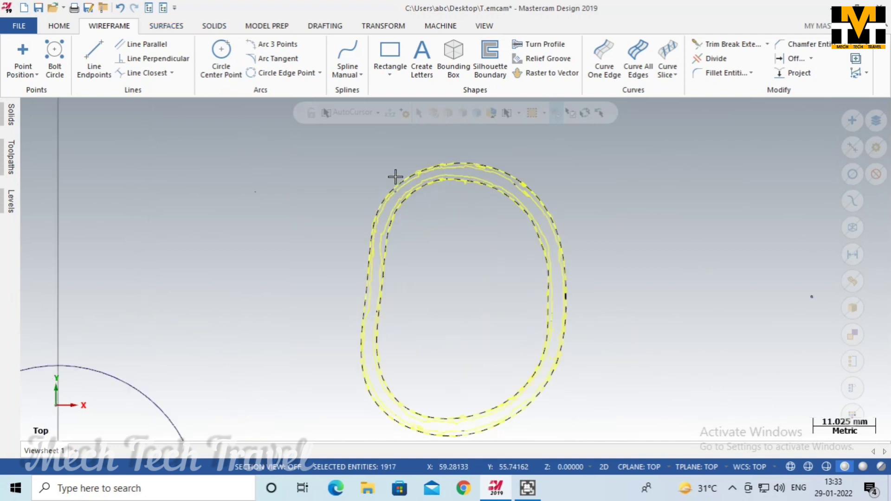
click(432, 173)
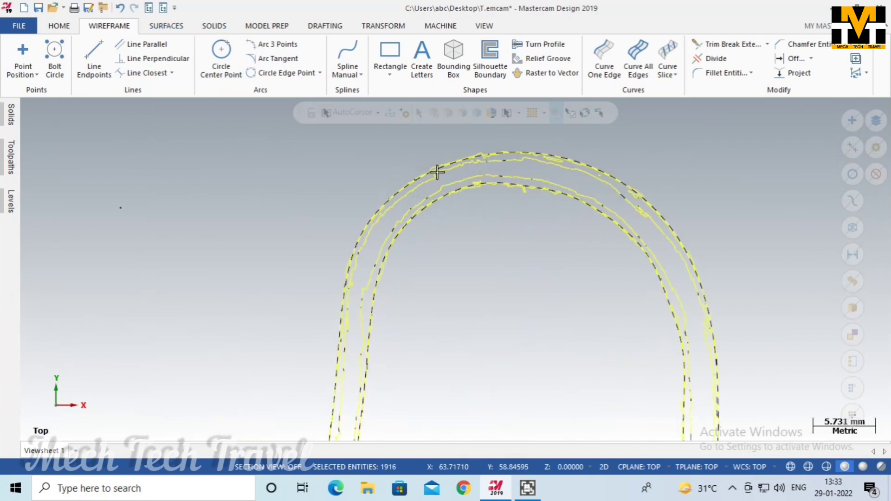
scroll(439, 196, up, 6)
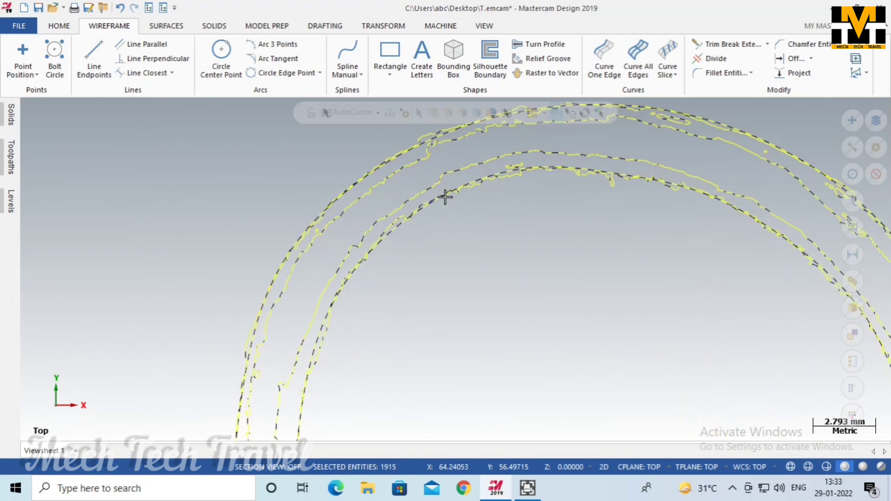
click(488, 171)
scroll(404, 243, down, 2)
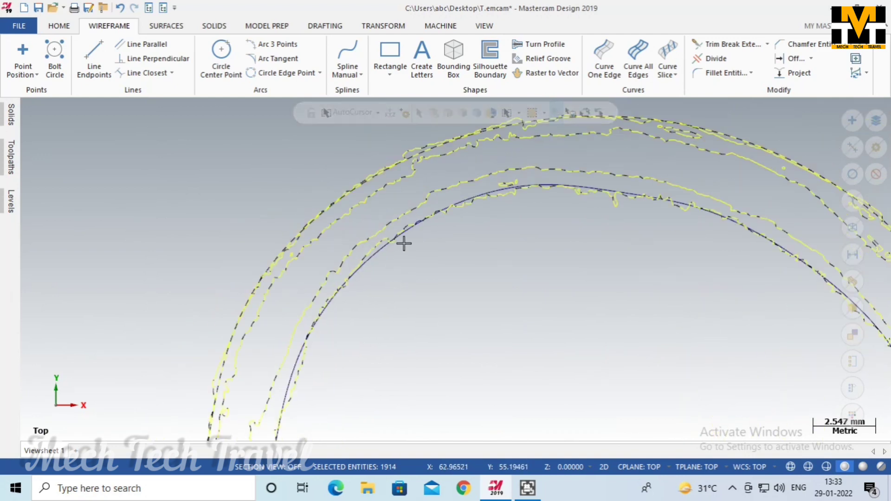
click(422, 156)
scroll(380, 191, down, 7)
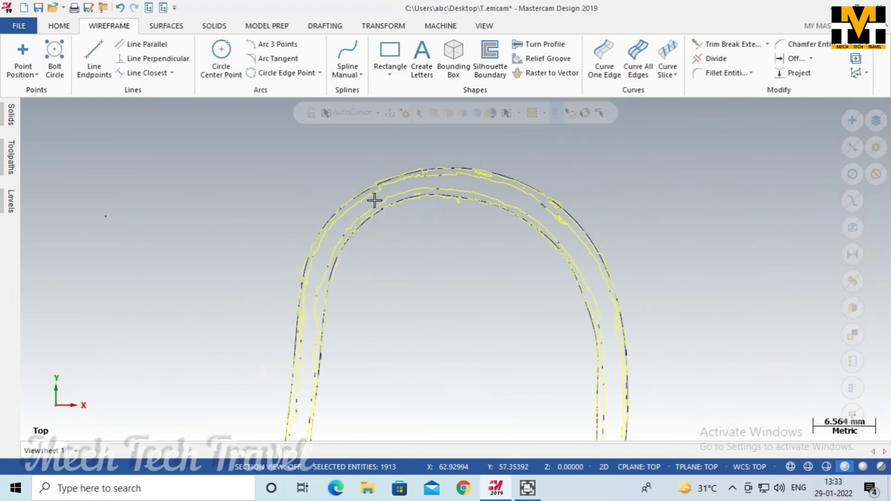
scroll(368, 202, down, 2)
key(Delete)
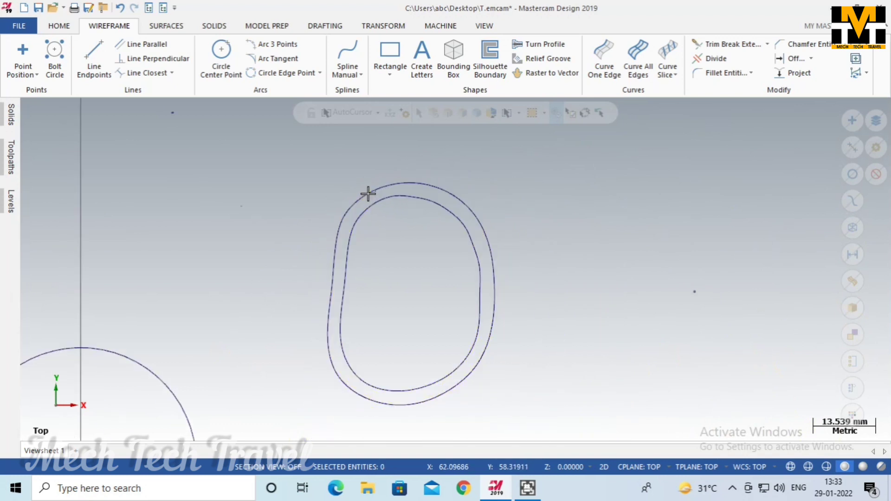
Move both loop splines with a Dynamic transform so the loop sits inside the circle around the origin
scroll(490, 245, down, 3)
drag(352, 186, 559, 397)
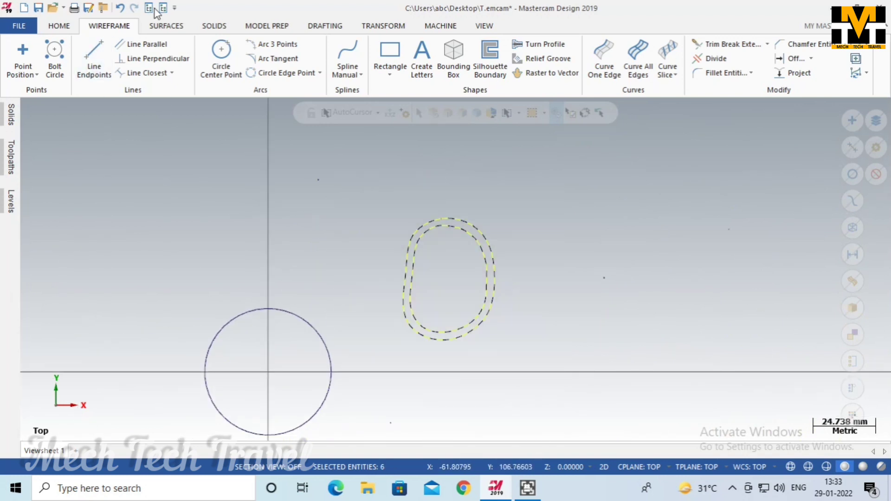
click(384, 26)
click(21, 56)
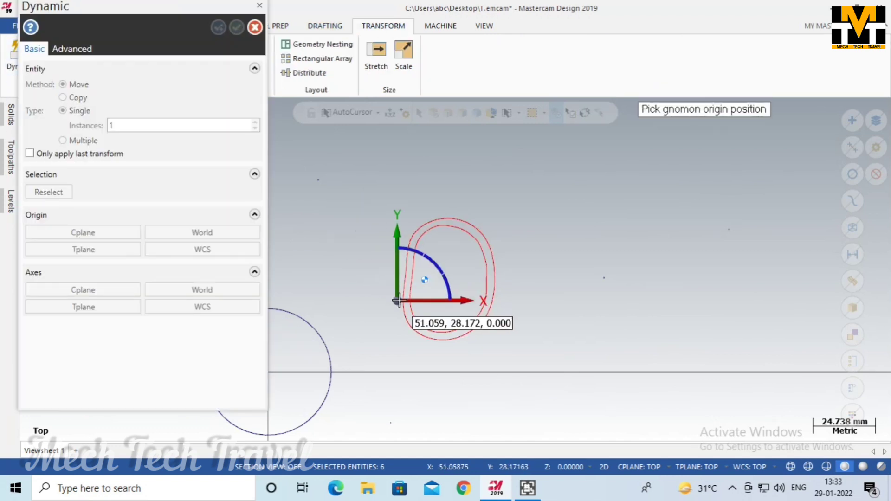
click(427, 283)
click(425, 278)
scroll(432, 279, down, 4)
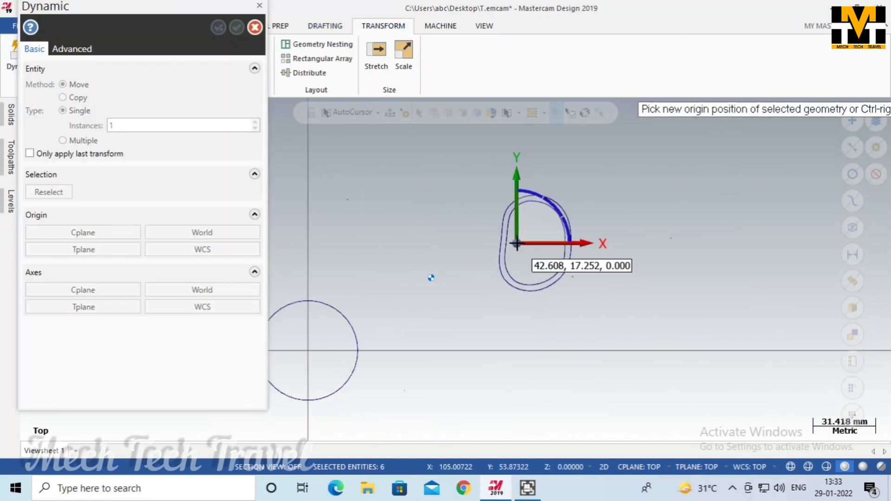
scroll(347, 334, up, 5)
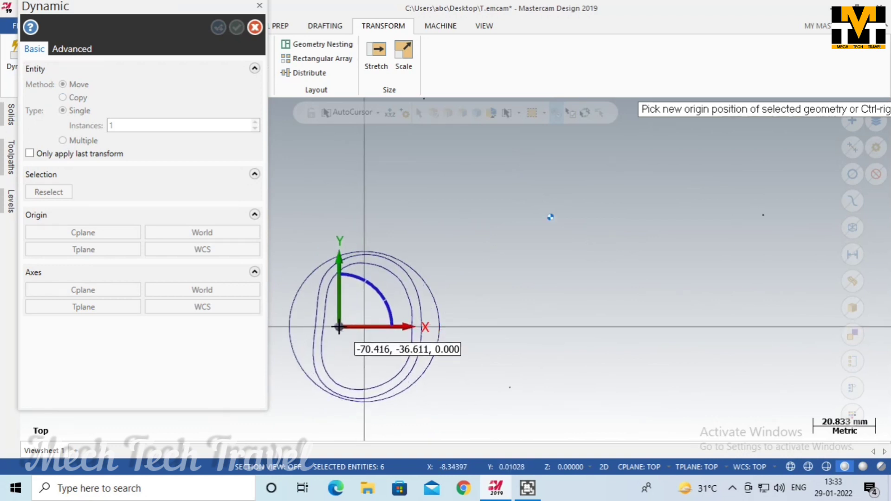
click(339, 328)
click(237, 28)
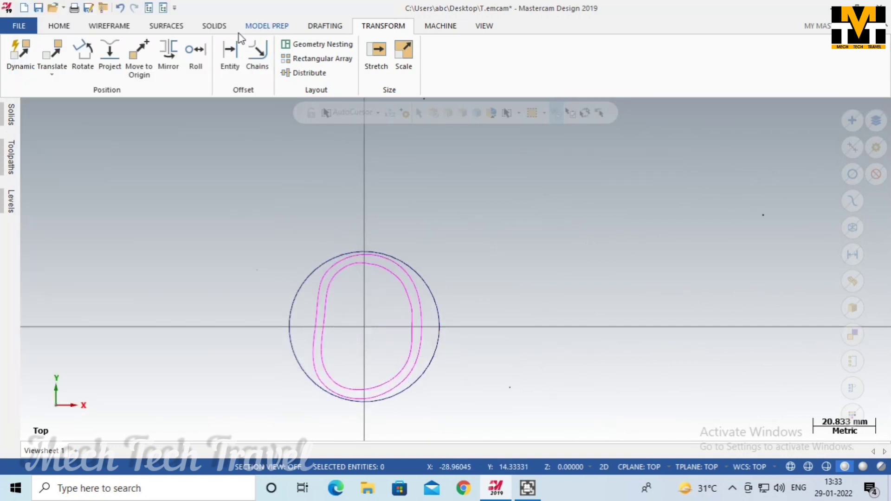
Extrude the circle downward by about 30 mm as a new solid body
middle_drag(410, 374, 470, 317)
scroll(481, 314, down, 3)
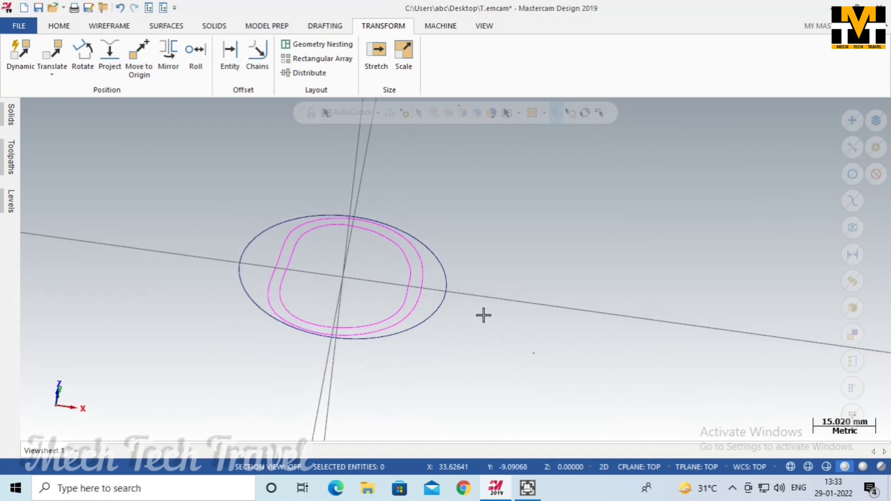
scroll(442, 260, up, 5)
scroll(537, 234, down, 1)
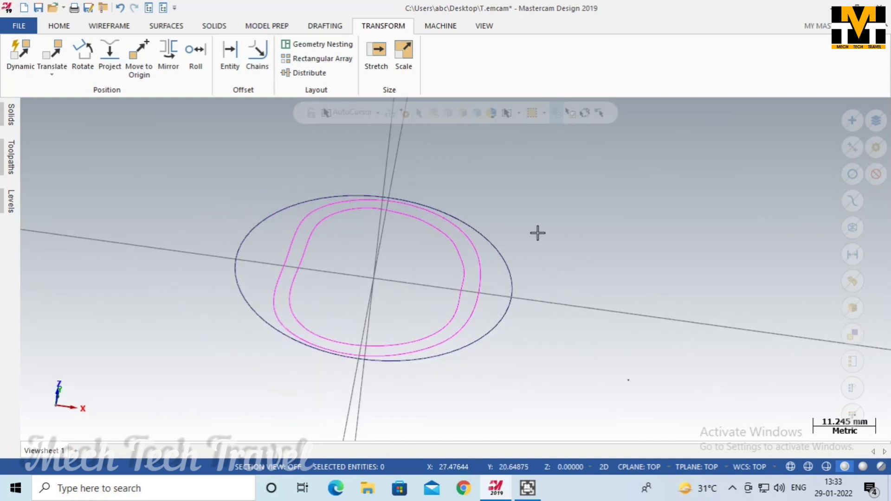
click(210, 27)
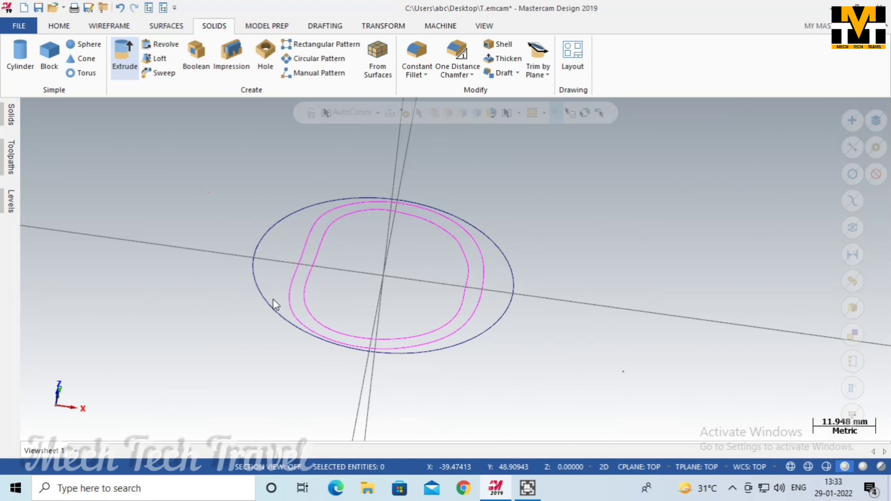
click(256, 288)
key(Return)
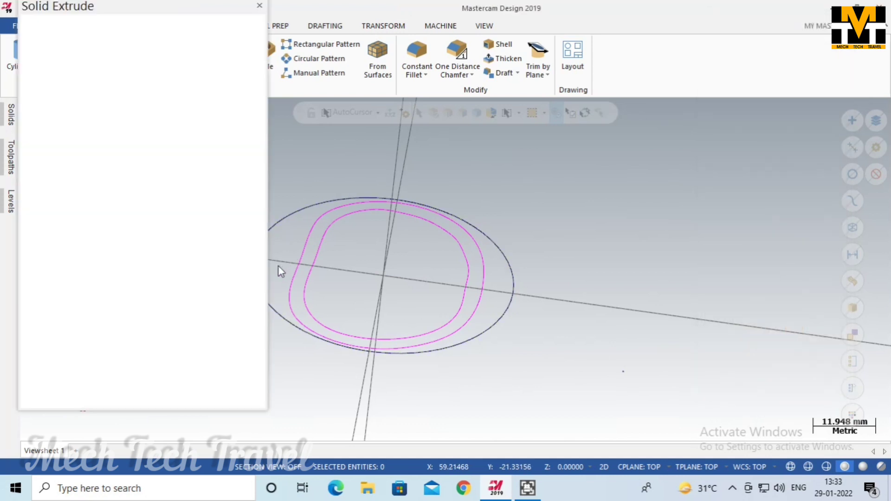
scroll(563, 339, down, 2)
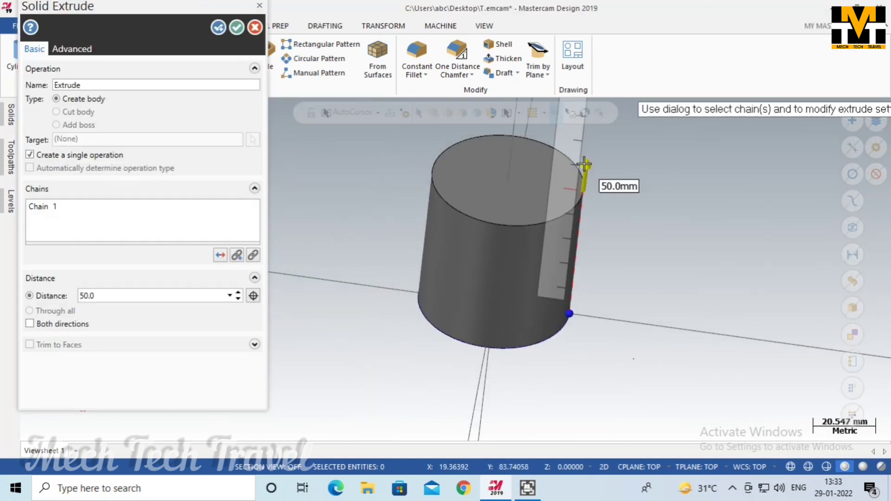
click(584, 165)
click(561, 398)
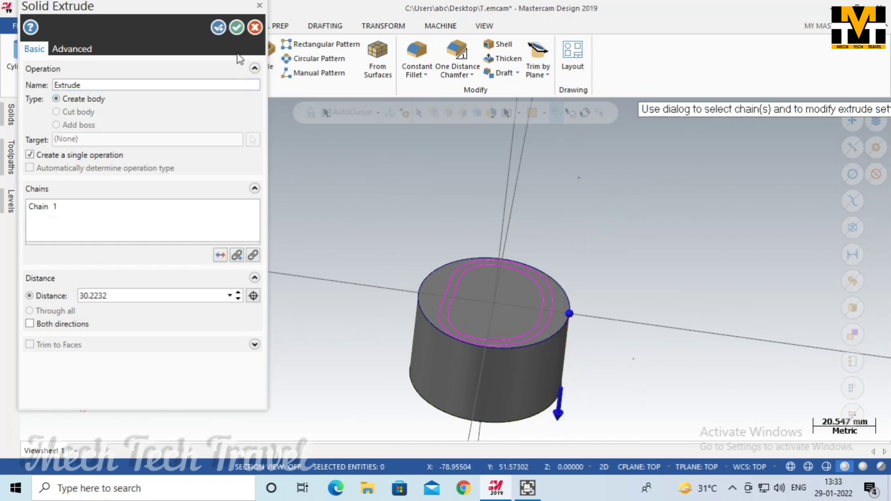
click(238, 27)
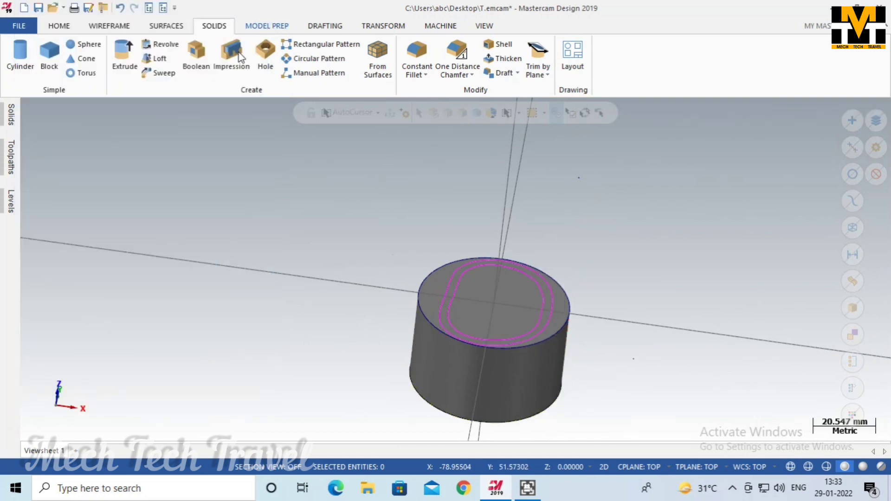
Cut the solid downward 20 mm between the circle and the outer loop spline, leaving the loop-shaped boss
click(127, 53)
click(569, 304)
click(488, 261)
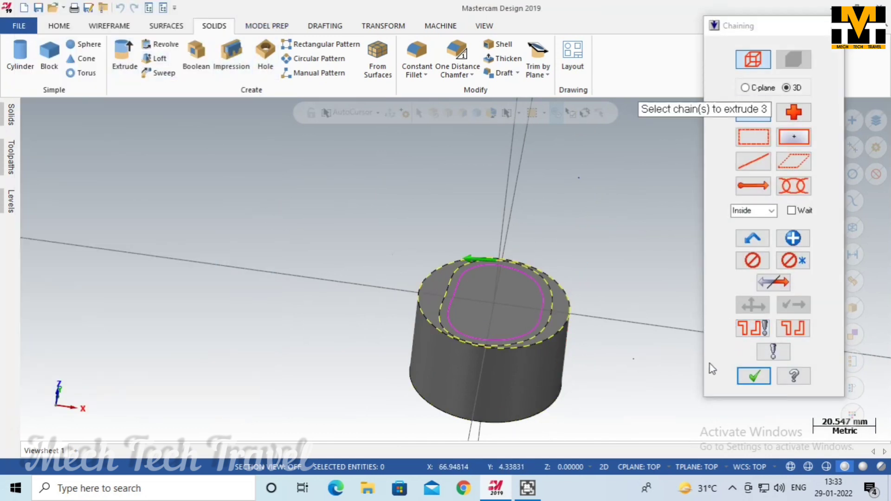
click(753, 377)
click(488, 291)
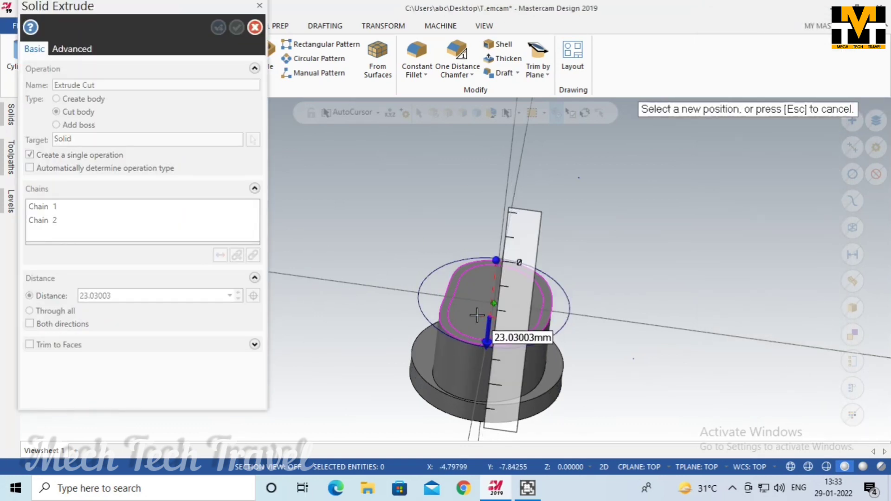
click(443, 298)
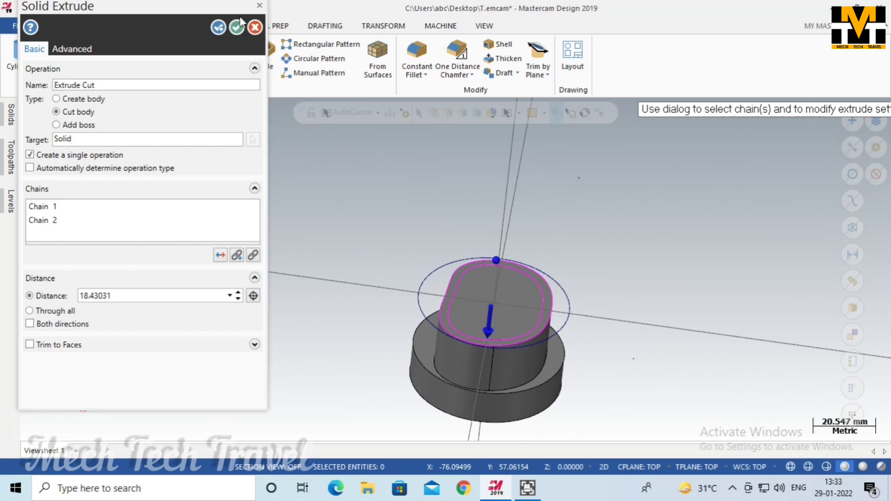
double_click(173, 298)
text(20)
key(Return)
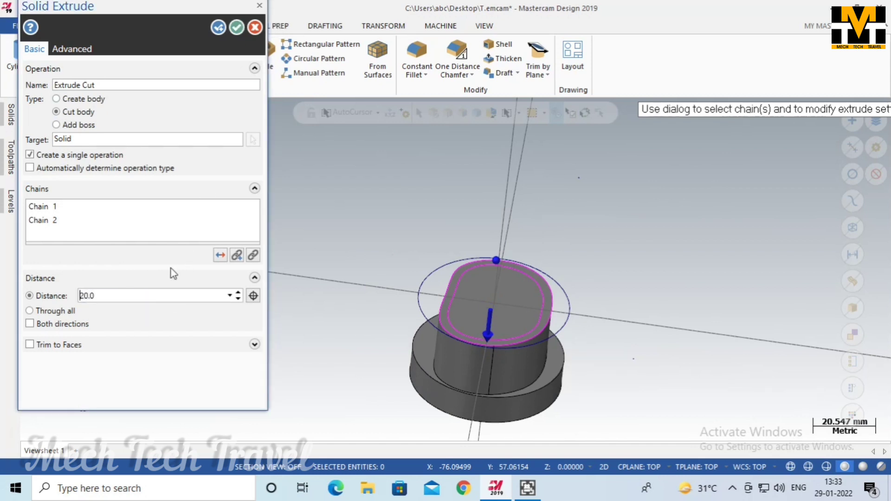
click(235, 27)
Cut a pocket 20 mm deep down into the boss using the inner loop spline as the profile
scroll(563, 259, up, 2)
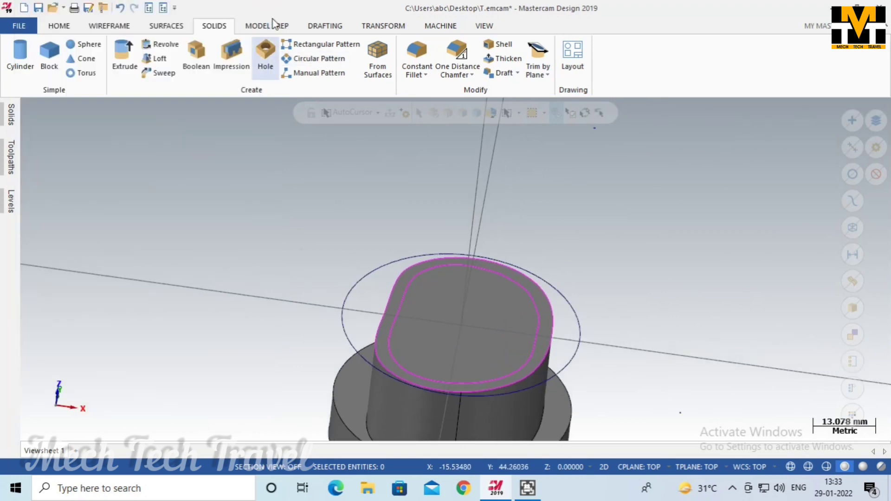
click(124, 52)
click(552, 324)
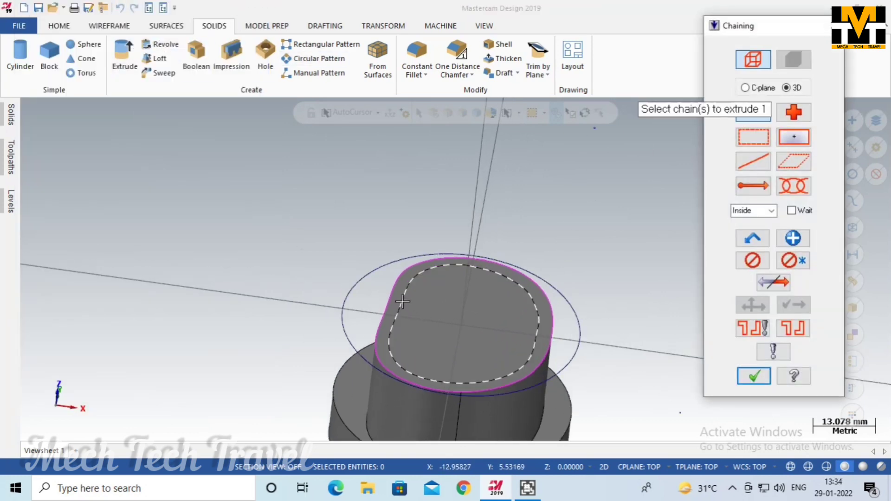
click(462, 261)
key(Escape)
scroll(381, 160, down, 1)
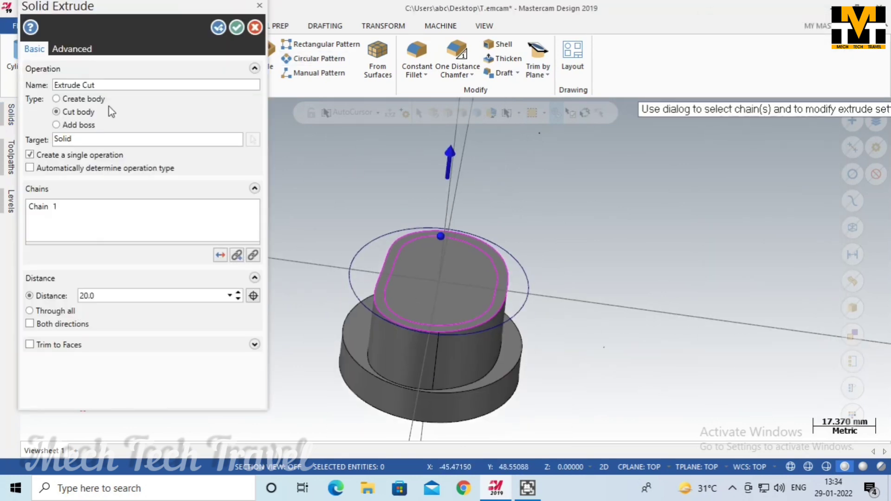
click(448, 163)
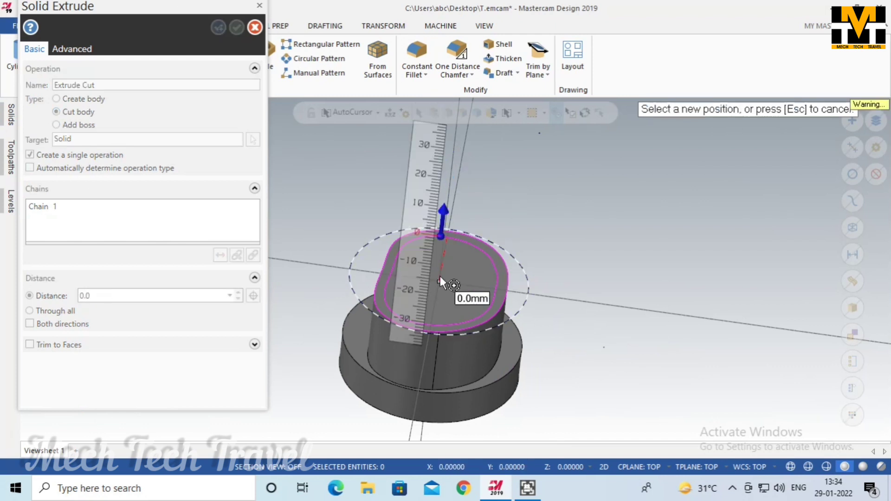
click(422, 378)
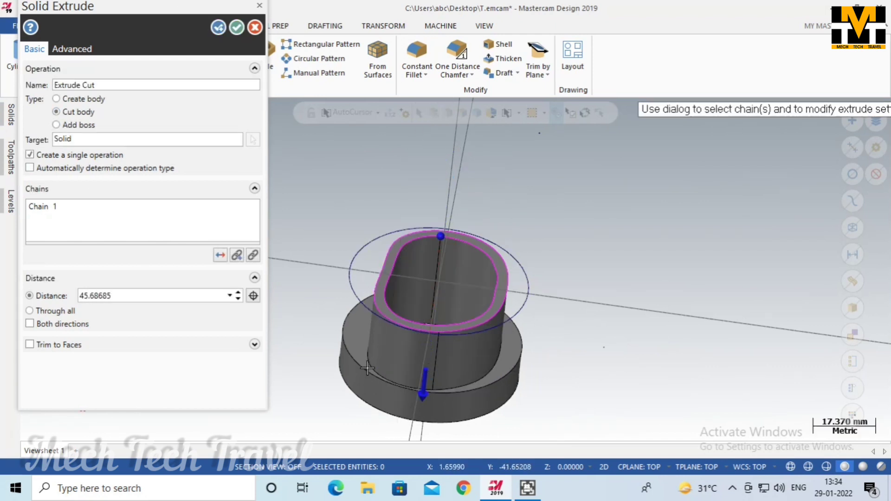
double_click(139, 294)
text(20)
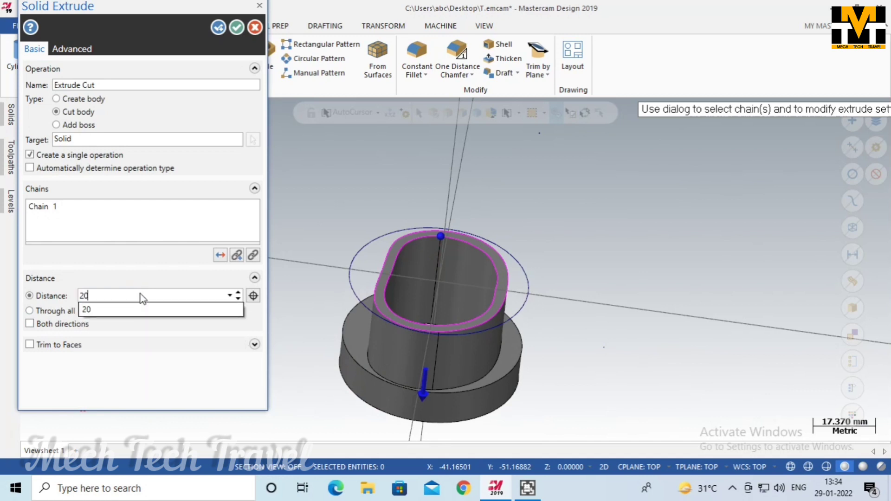
key(Return)
click(237, 27)
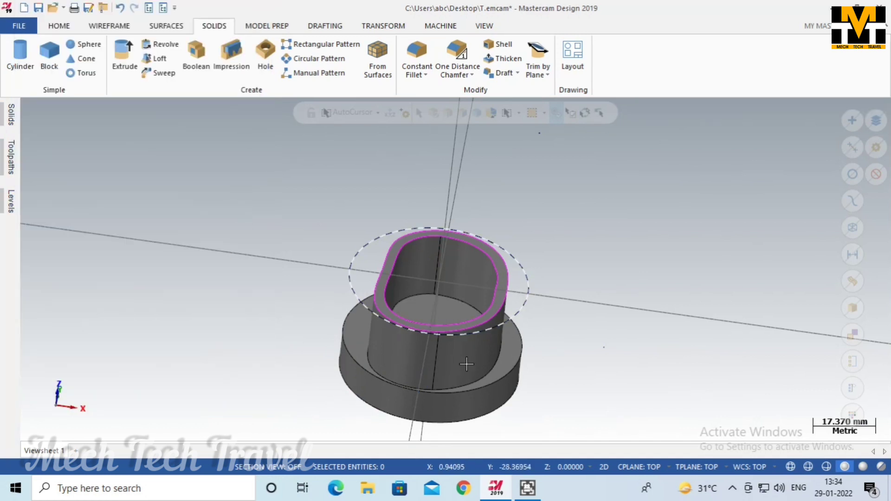
Verify the 2D Area Mill and Pocket operations of valve T.emcam by playing their simulation
scroll(605, 245, down, 2)
middle_drag(605, 245, 428, 362)
scroll(622, 245, up, 3)
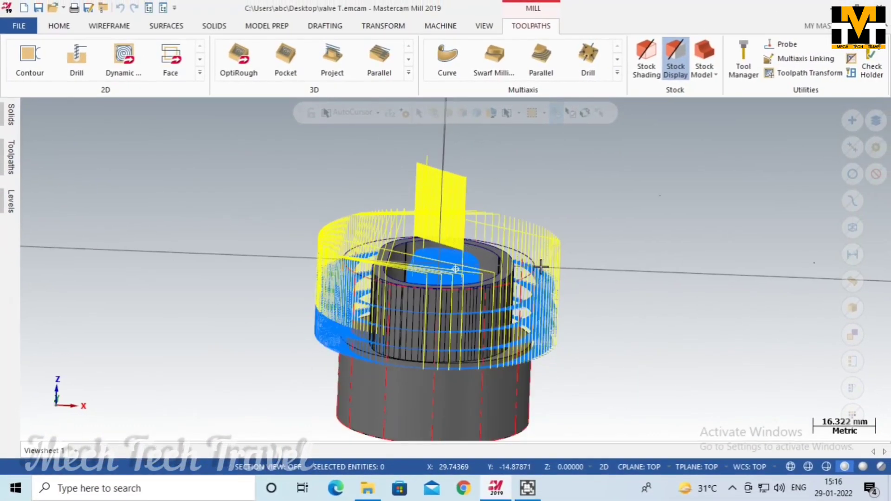
middle_drag(541, 264, 533, 296)
scroll(534, 296, up, 2)
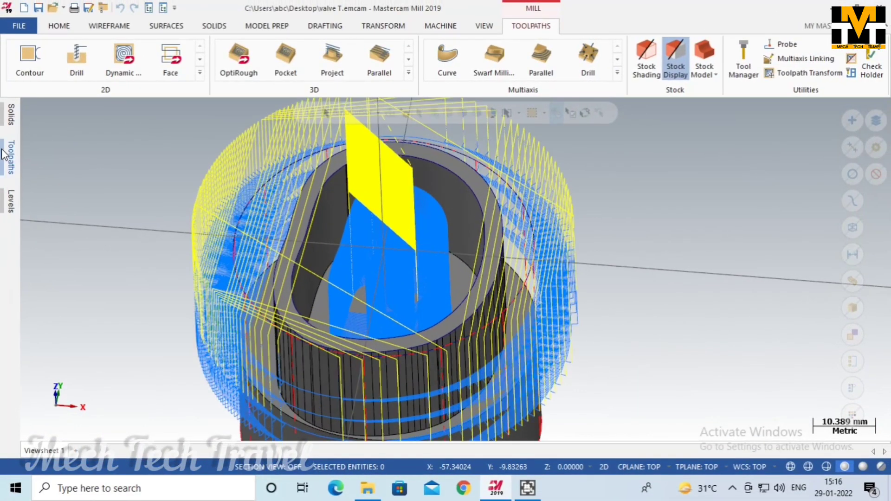
click(10, 157)
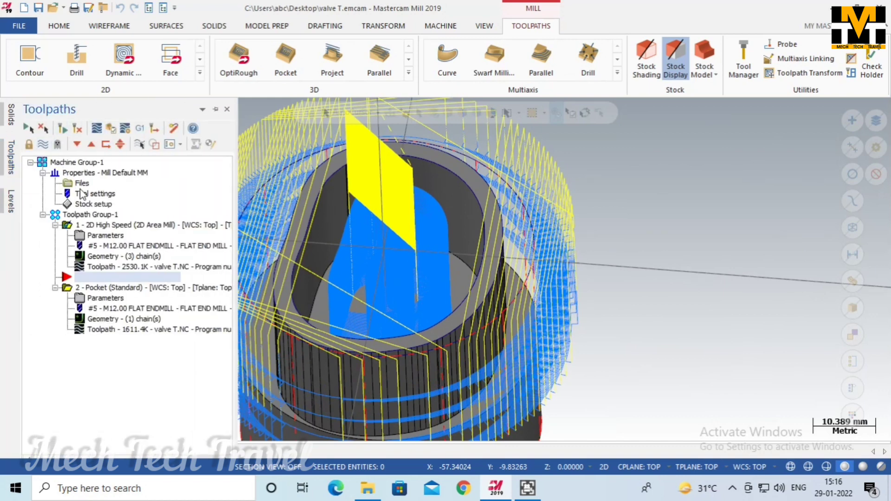
click(112, 127)
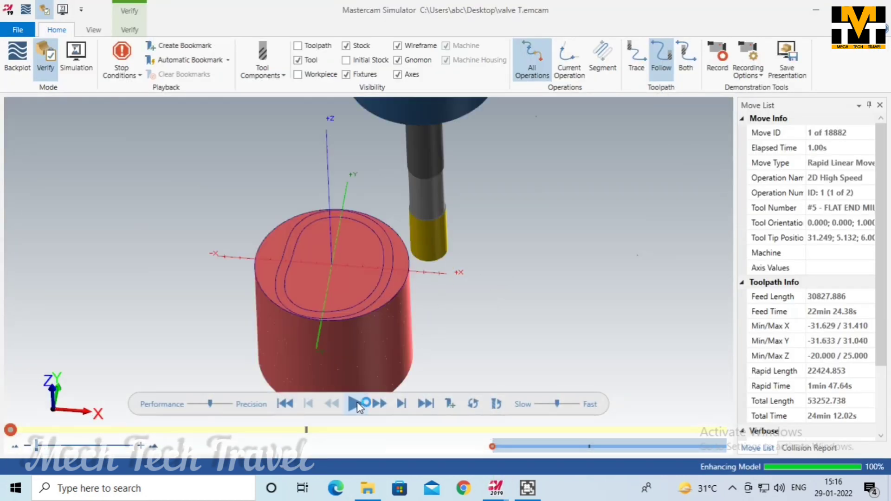
click(358, 402)
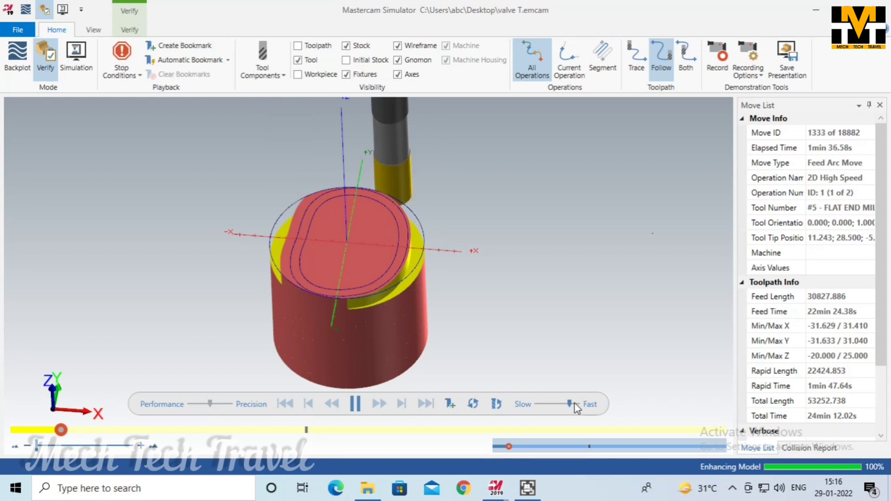
Raise the simulation speed and watch the boss milling and pocket cutting up close from different angles
drag(573, 406, 576, 405)
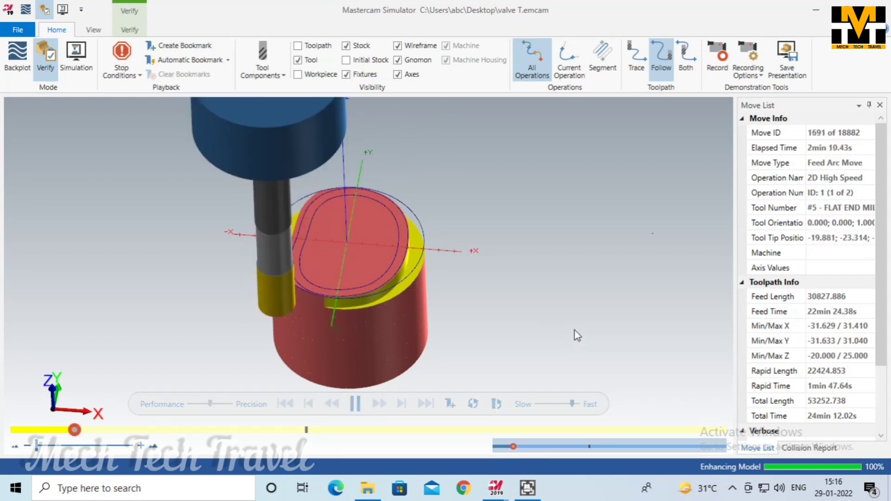
middle_drag(575, 325, 397, 276)
scroll(408, 310, up, 2)
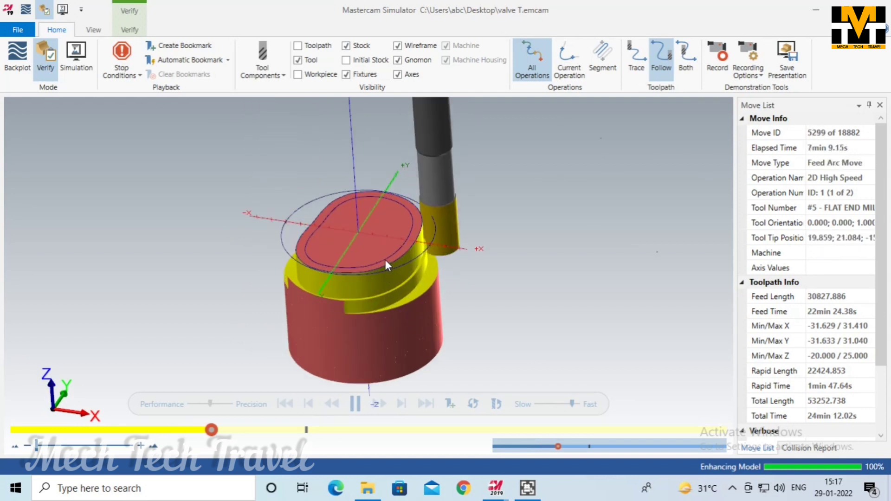
scroll(402, 232, up, 2)
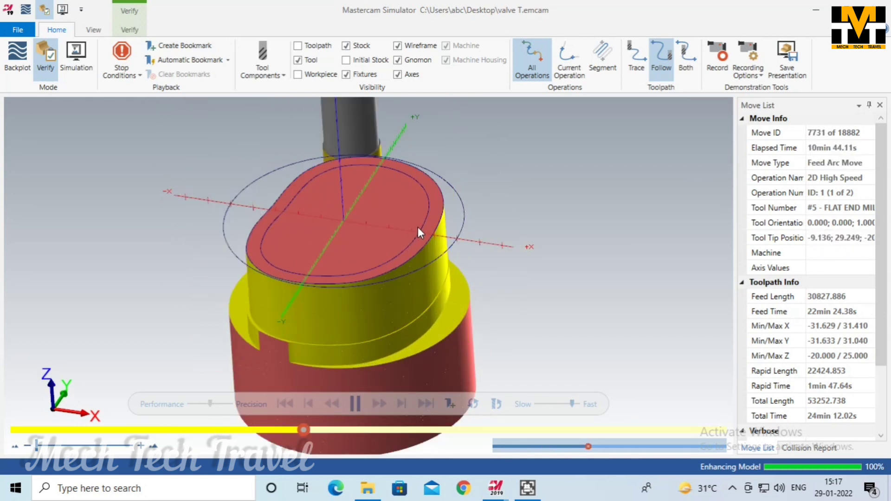
scroll(418, 227, down, 3)
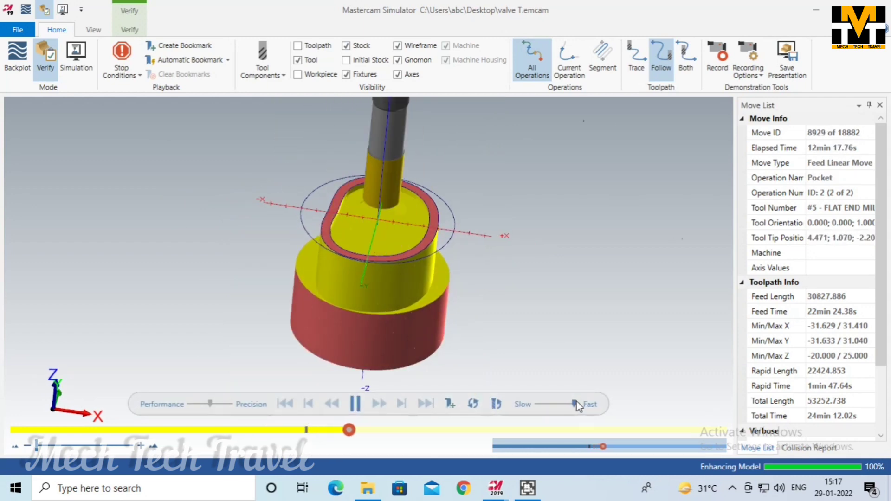
scroll(389, 226, up, 3)
middle_drag(389, 227, 367, 228)
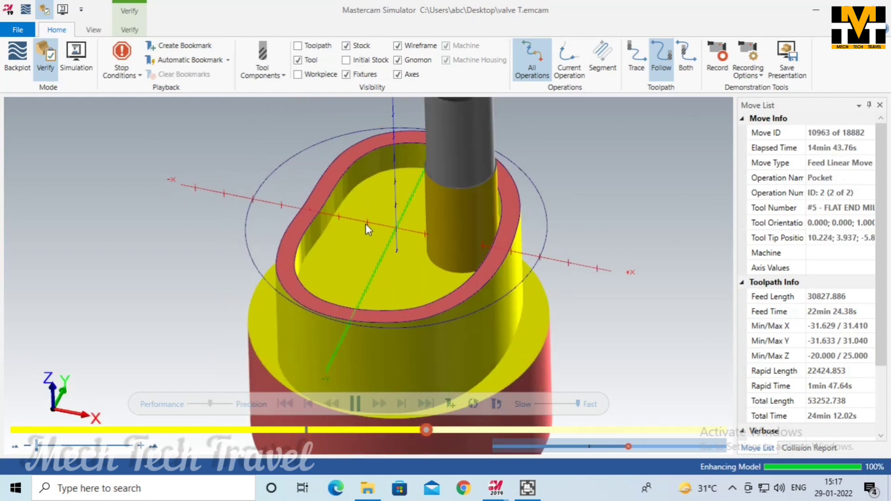
drag(577, 404, 539, 402)
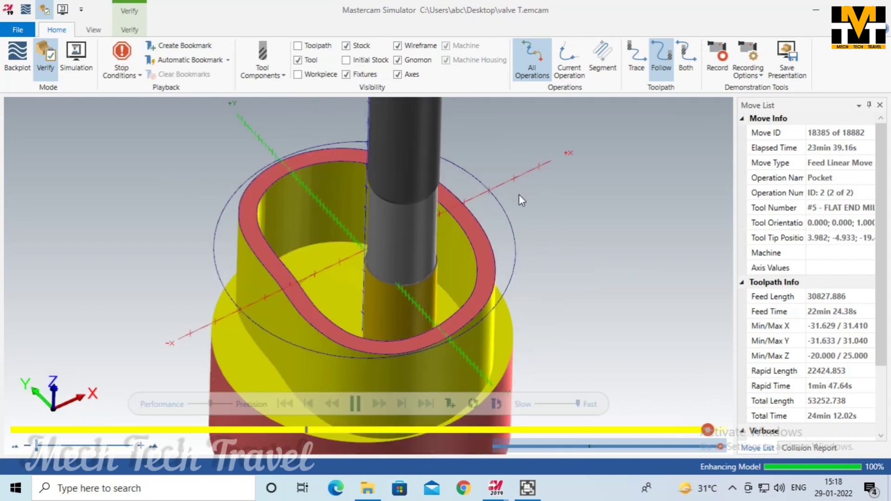
Hide the tool and examine the machined part's wall, pocket and base shoulder from several angles
click(262, 65)
click(254, 139)
scroll(282, 213, up, 2)
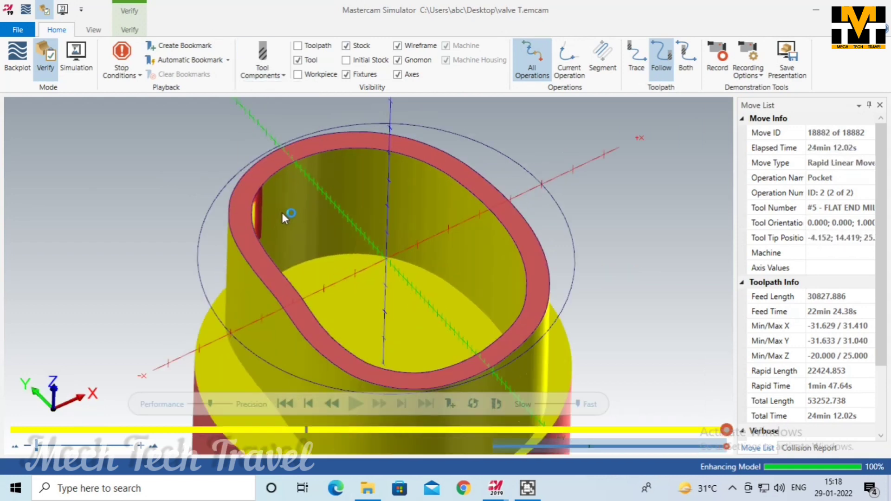
scroll(294, 205, down, 2)
scroll(288, 201, up, 3)
scroll(286, 203, down, 4)
scroll(286, 203, down, 4)
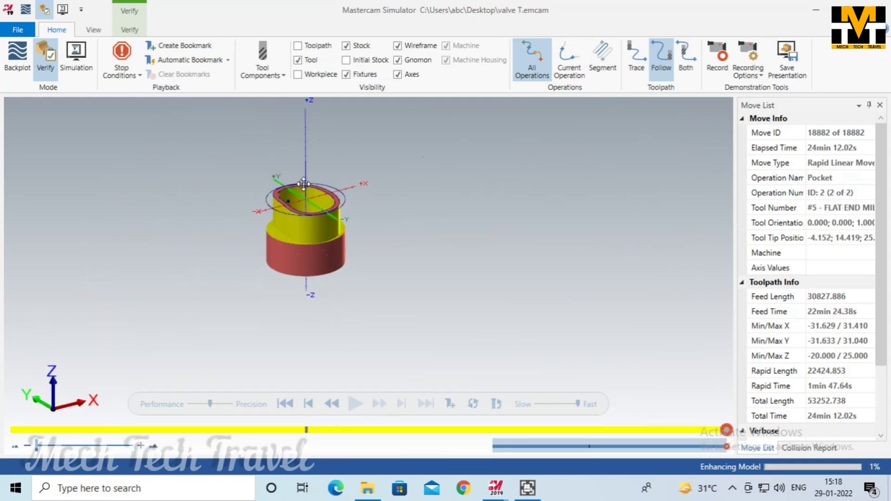
middle_drag(286, 204, 399, 260)
scroll(315, 180, up, 4)
scroll(359, 187, down, 3)
scroll(419, 290, up, 4)
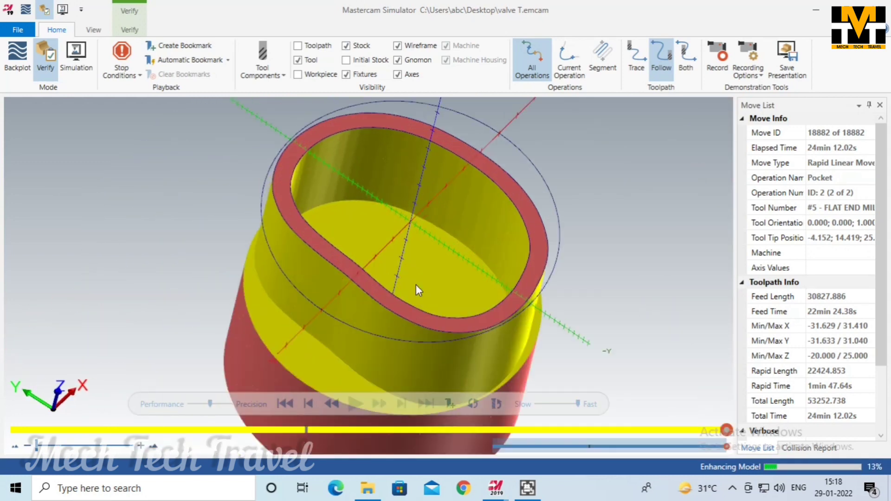